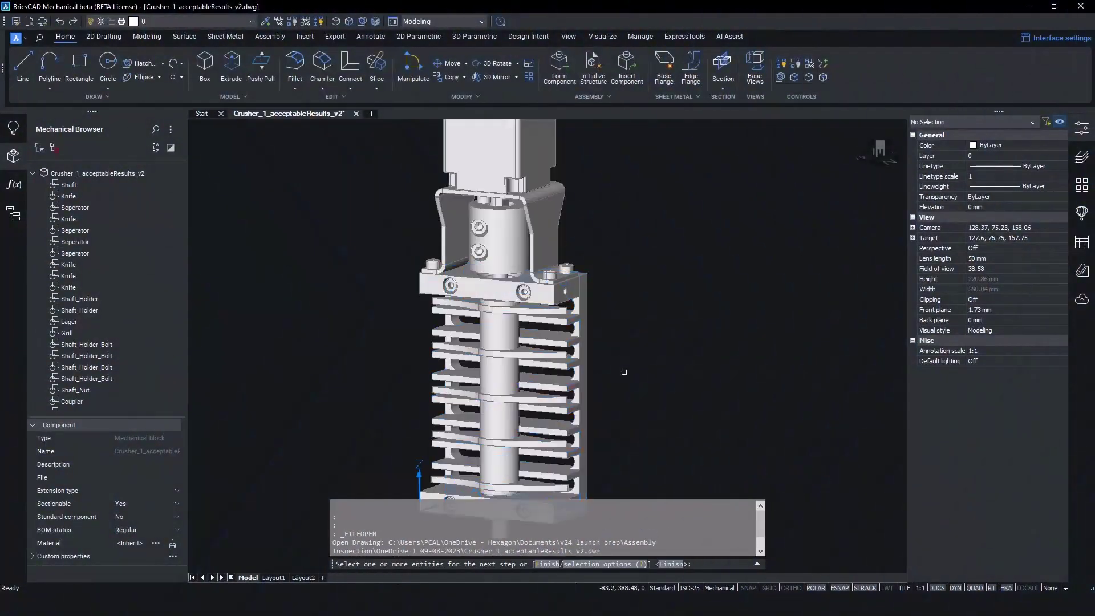
# Put the bottom plate, grill, shaft and knife plates into the first assembly step.
pyautogui.click(561, 410)
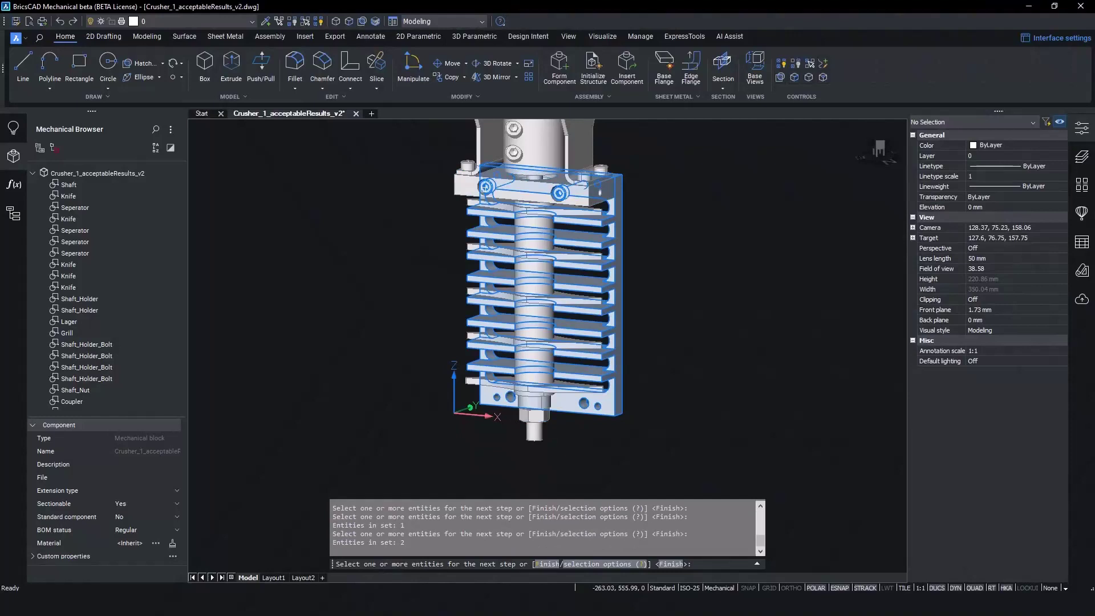
pyautogui.click(577, 406)
pyautogui.keyDown('shift'); pyautogui.moveTo(577, 406); pyautogui.dragTo(562, 244, button='middle'); pyautogui.keyUp('shift')
pyautogui.scroll(2, 563, 244)
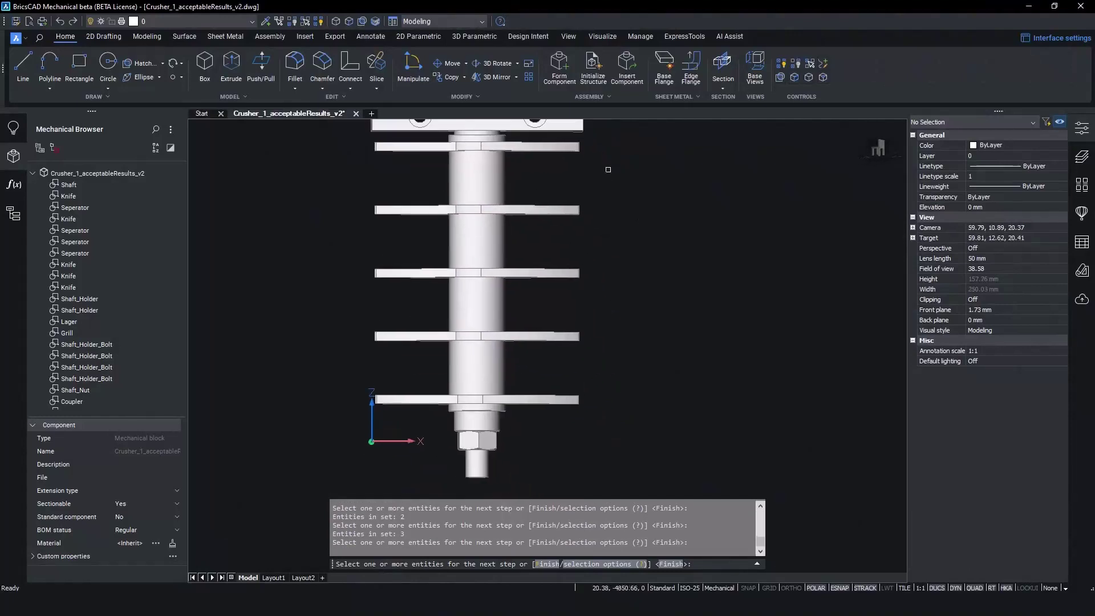
pyautogui.click(598, 135)
pyautogui.click(326, 481)
pyautogui.moveTo(457, 274); pyautogui.dragTo(456, 448, button='middle')
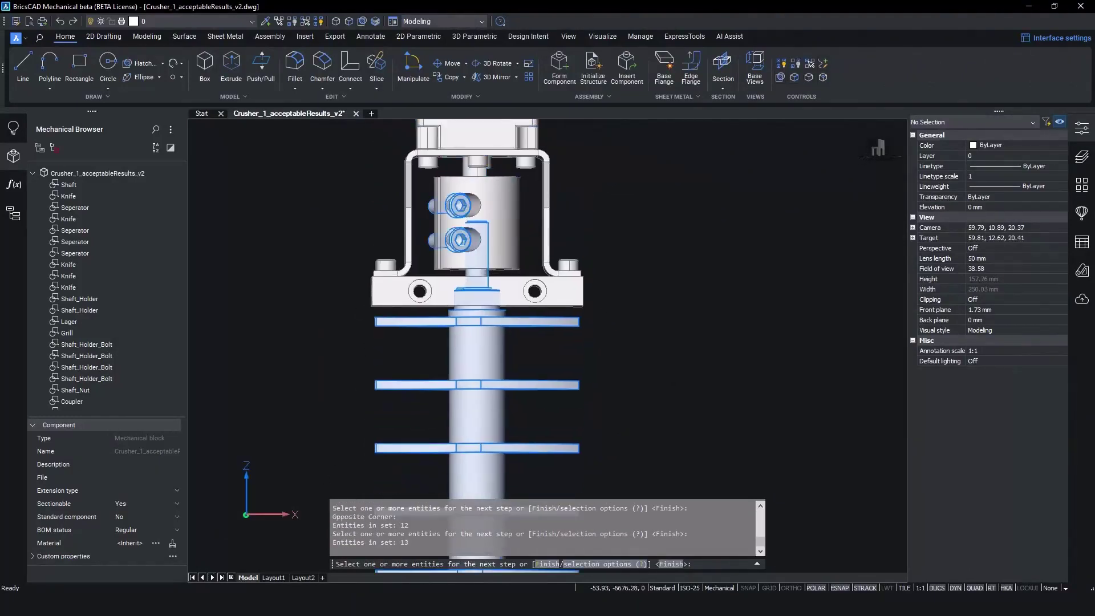
pyautogui.press('Return')
# Close the next step, then add the three shaft washers as the final step.
pyautogui.keyDown('shift'); pyautogui.moveTo(550, 311); pyautogui.dragTo(599, 344, button='middle'); pyautogui.keyUp('shift')
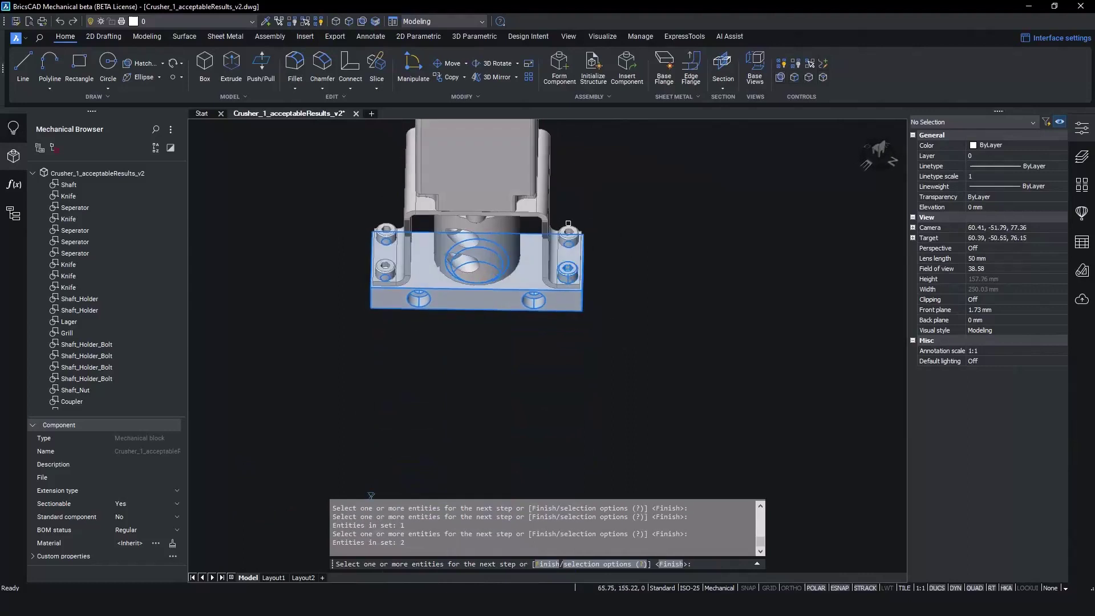
pyautogui.press('Return')
pyautogui.keyDown('shift'); pyautogui.moveTo(386, 269); pyautogui.dragTo(529, 161, button='middle'); pyautogui.keyUp('shift')
pyautogui.click(529, 162)
pyautogui.click(446, 149)
pyautogui.click(399, 168)
pyautogui.press('Return')
# Name the sequence AS_BUILT-ASSEMBLY and enter the BMASS command.
pyautogui.press('Return')
pyautogui.write('AS_B')
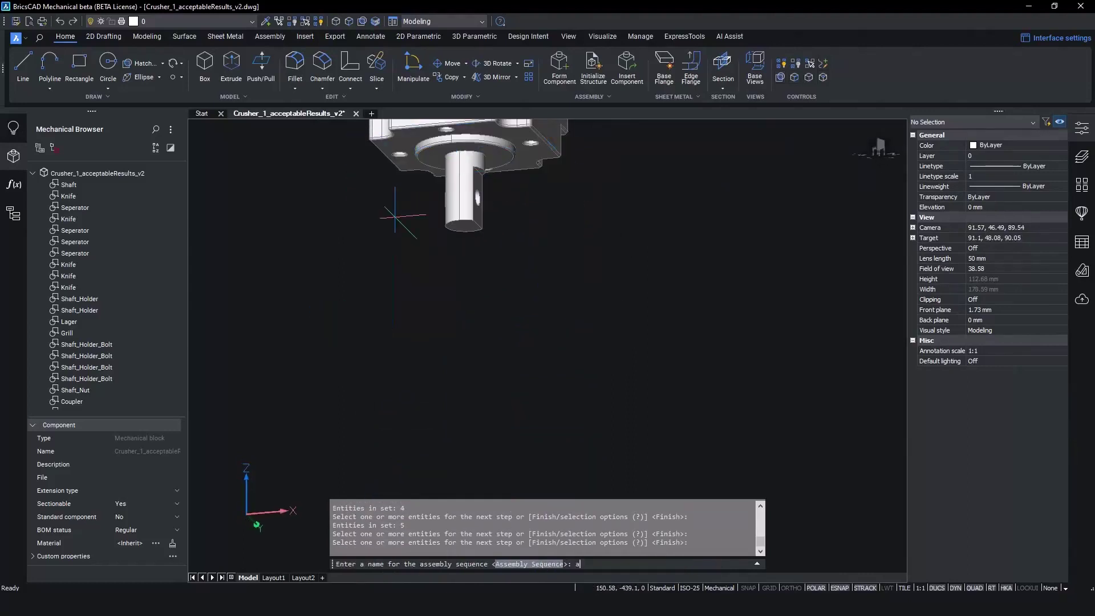
pyautogui.write('UILT-ASSEMBLY')
pyautogui.press('Return')
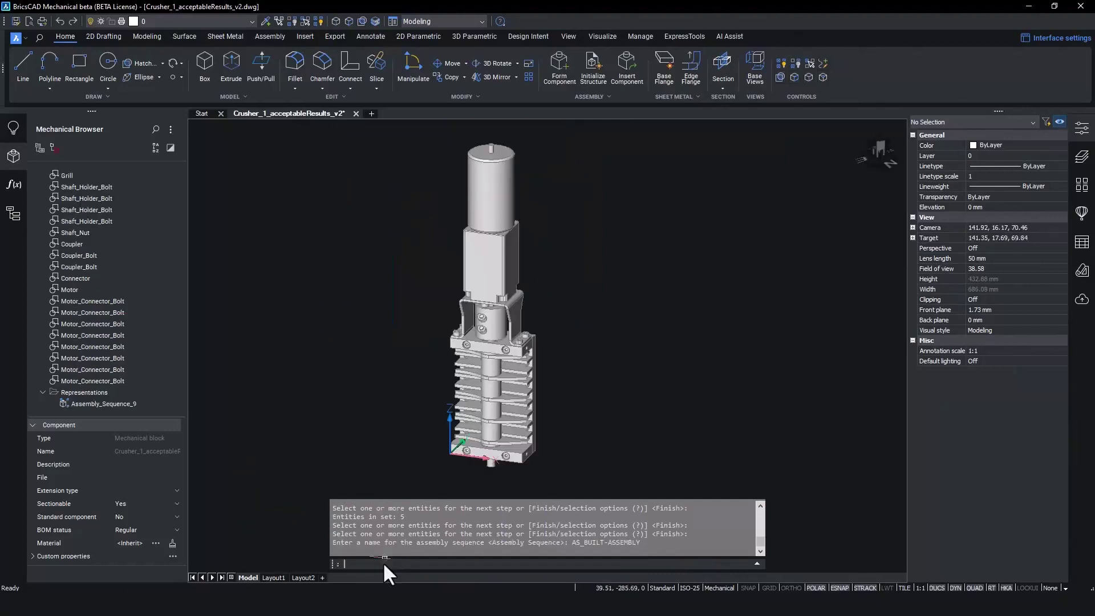
pyautogui.write('BMASSEMBLYINSPECT')
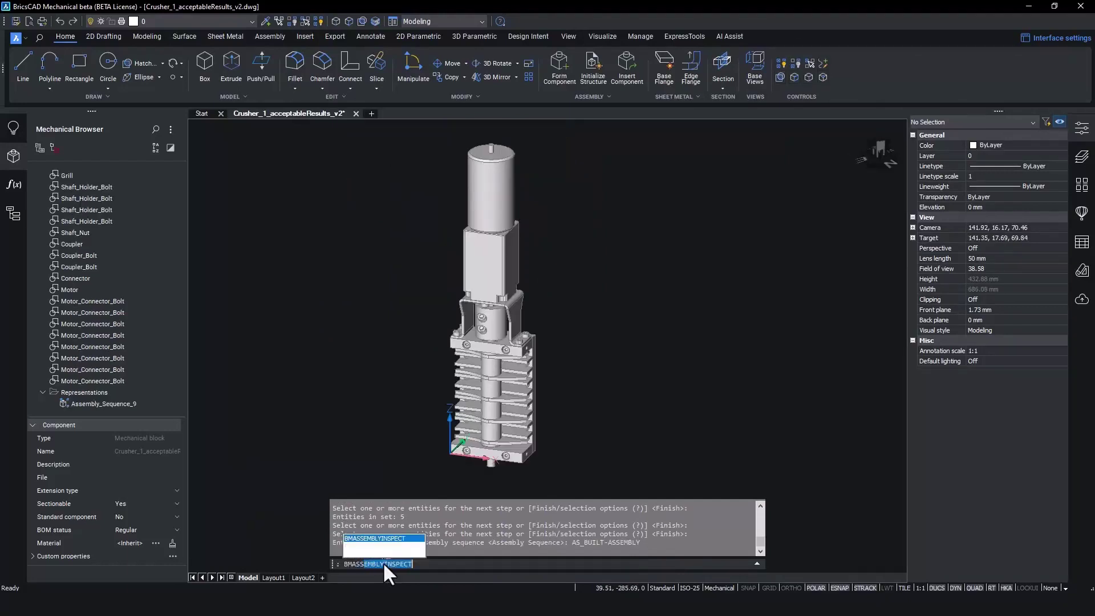
# Launch assembly inspection on AS_BUILT-ASSEMBLY with all seven steps selected.
pyautogui.press('Return')
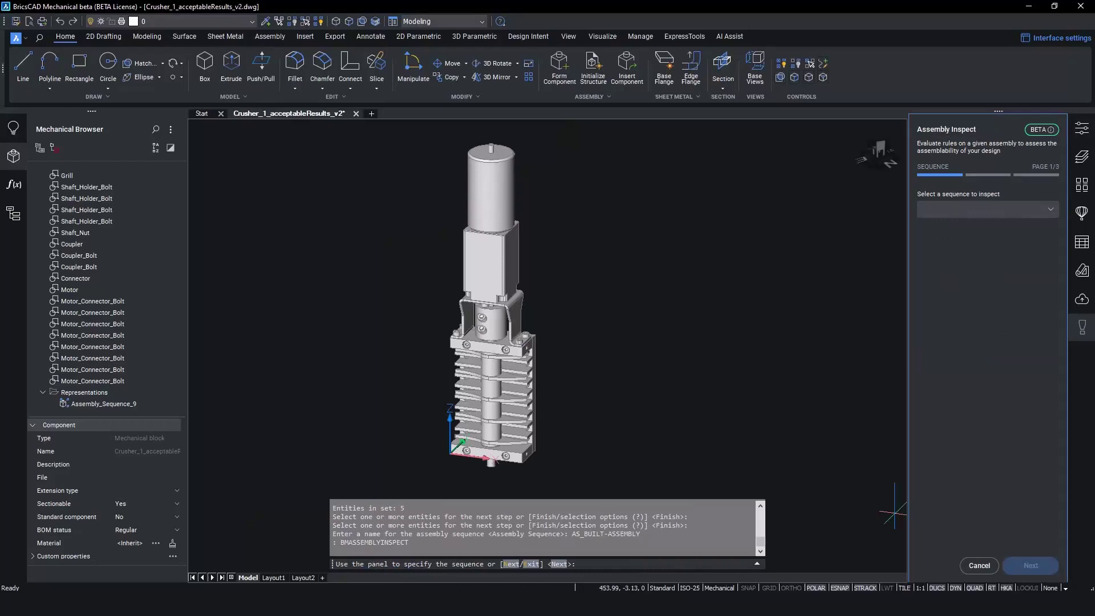
pyautogui.click(1021, 209)
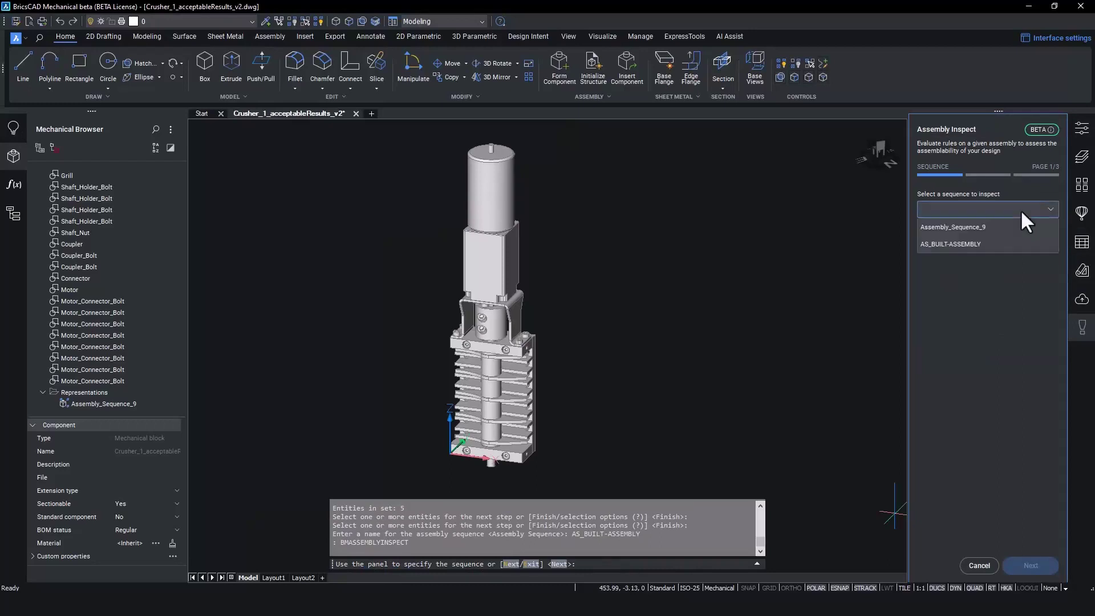
pyautogui.click(984, 244)
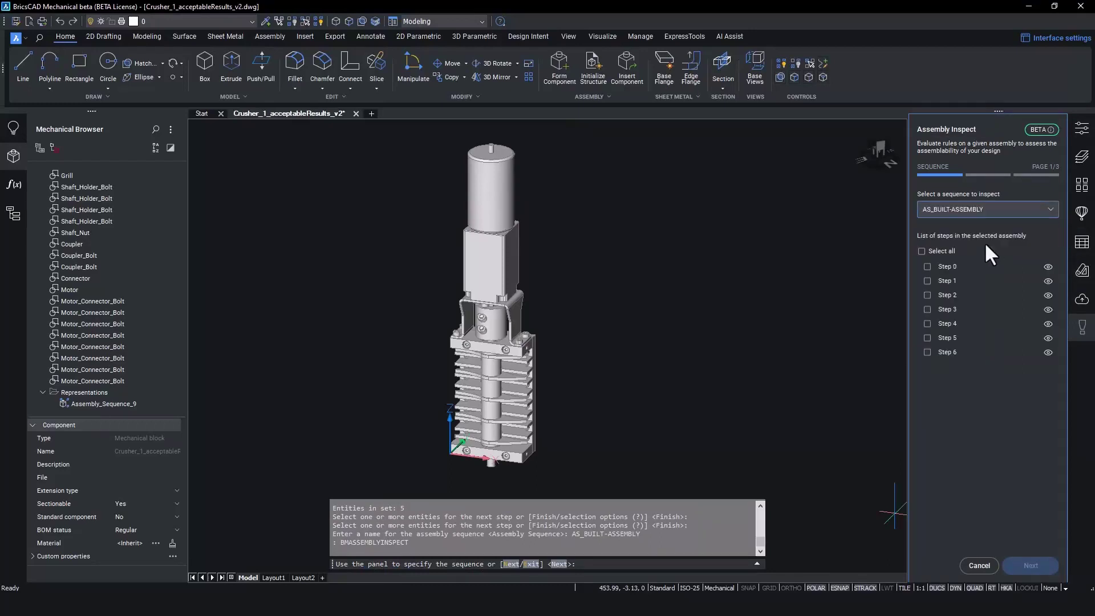
pyautogui.click(922, 251)
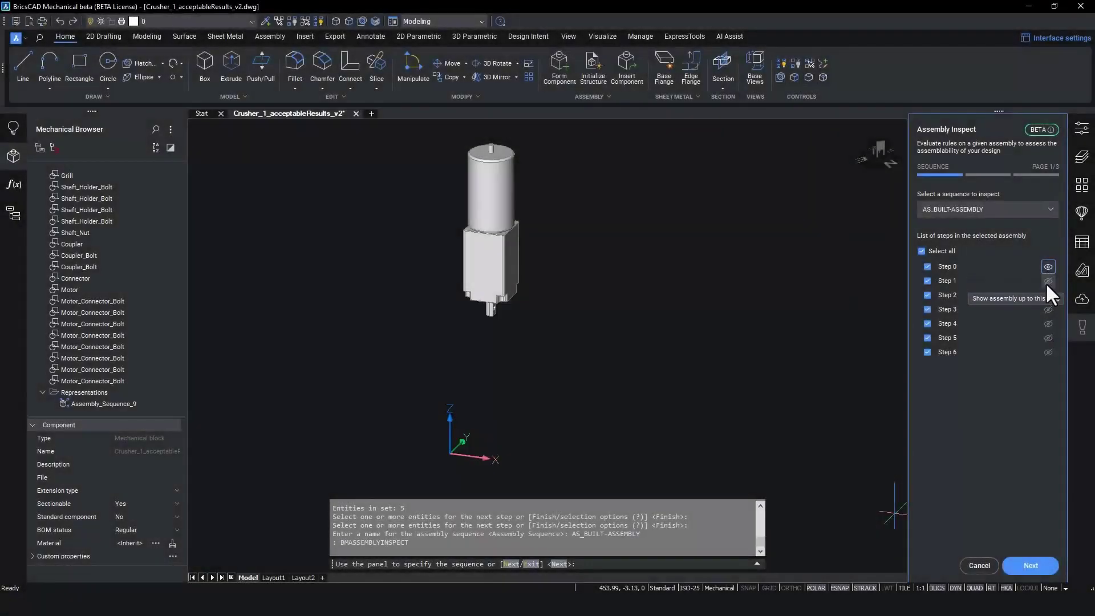
# Toggle visibility for Steps 1 through 6 to show the complete assembly.
pyautogui.click(1047, 281)
pyautogui.click(1047, 295)
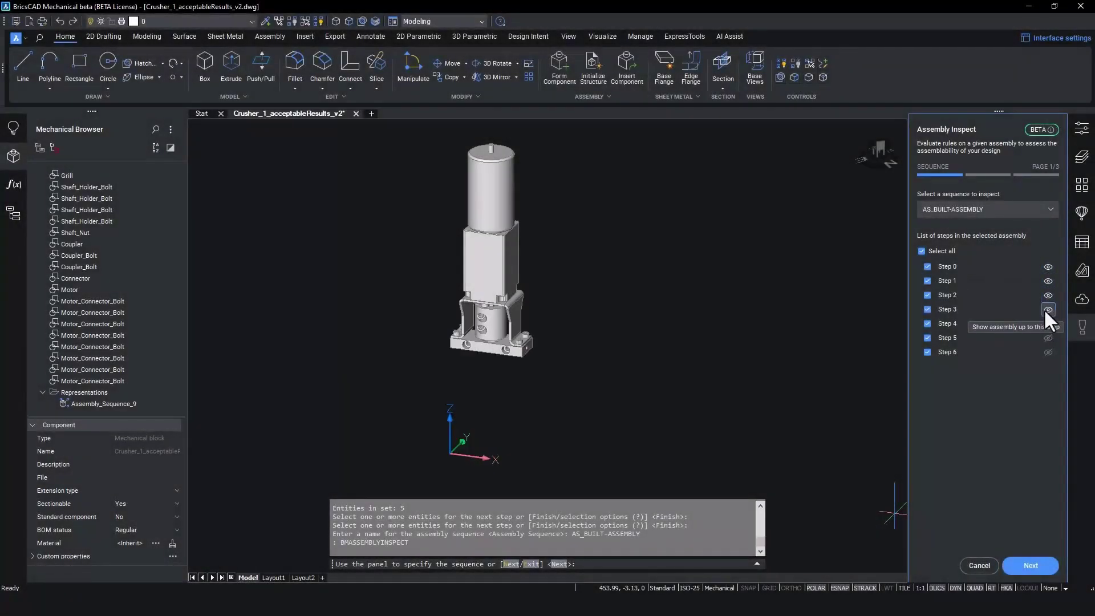
pyautogui.click(1048, 309)
pyautogui.click(1047, 323)
pyautogui.click(1048, 338)
pyautogui.click(1048, 352)
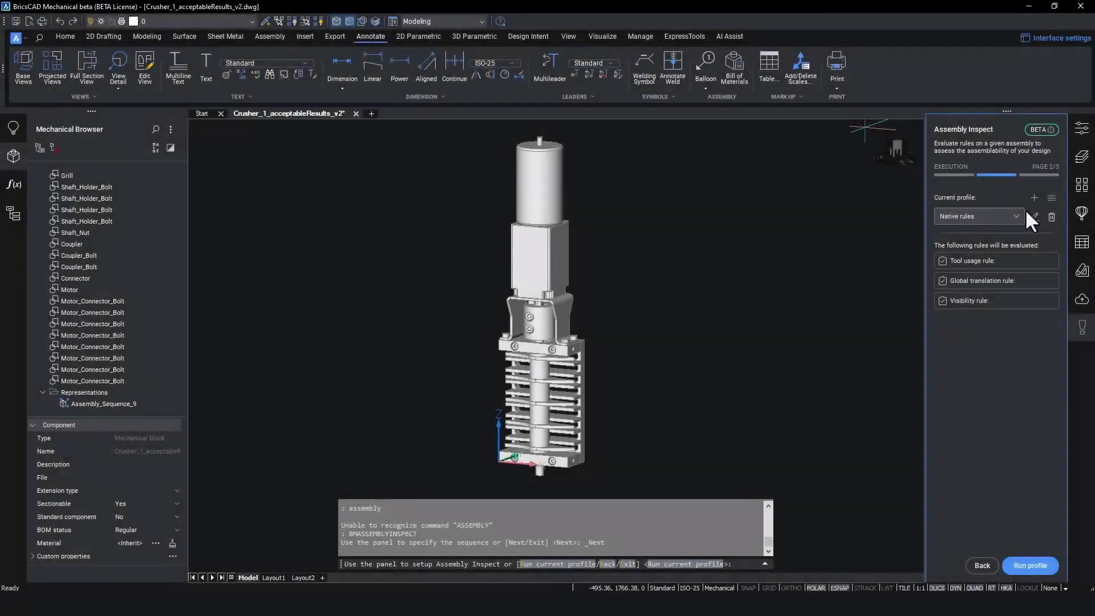
pyautogui.click(1055, 199)
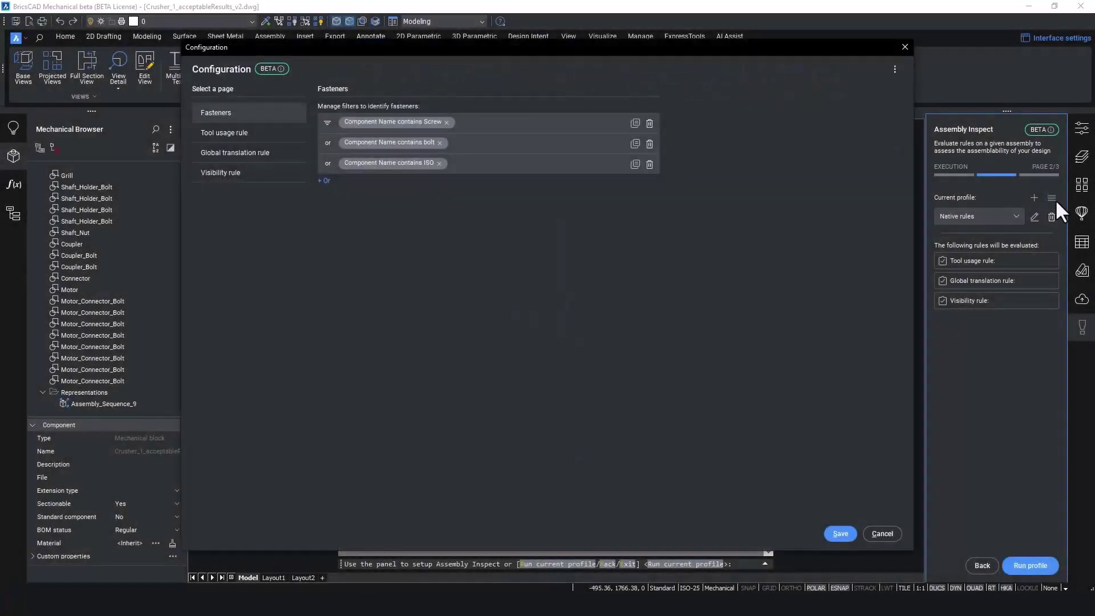
pyautogui.click(252, 132)
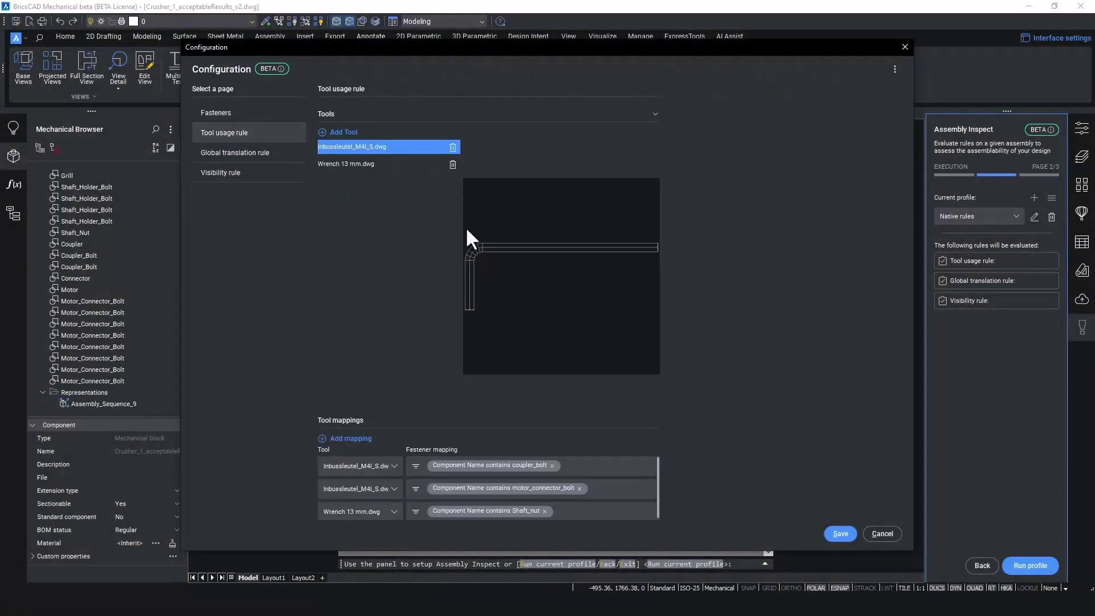
pyautogui.click(365, 164)
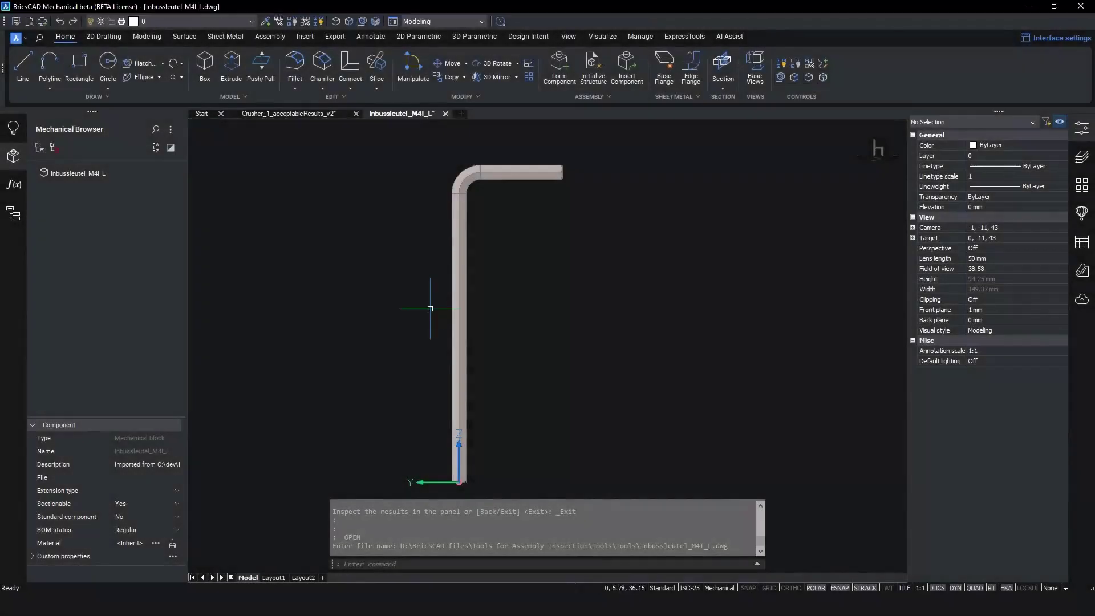
pyautogui.keyDown('shift'); pyautogui.moveTo(427, 321); pyautogui.dragTo(258, 298, button='middle'); pyautogui.keyUp('shift')
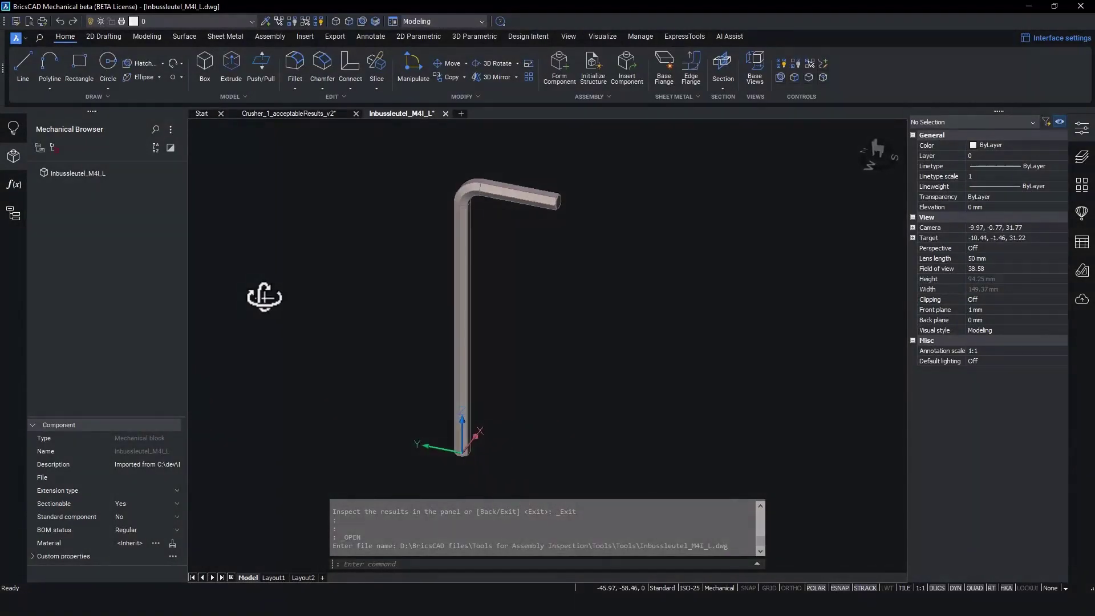
pyautogui.keyDown('shift'); pyautogui.moveTo(259, 298); pyautogui.dragTo(477, 325, button='middle'); pyautogui.keyUp('shift')
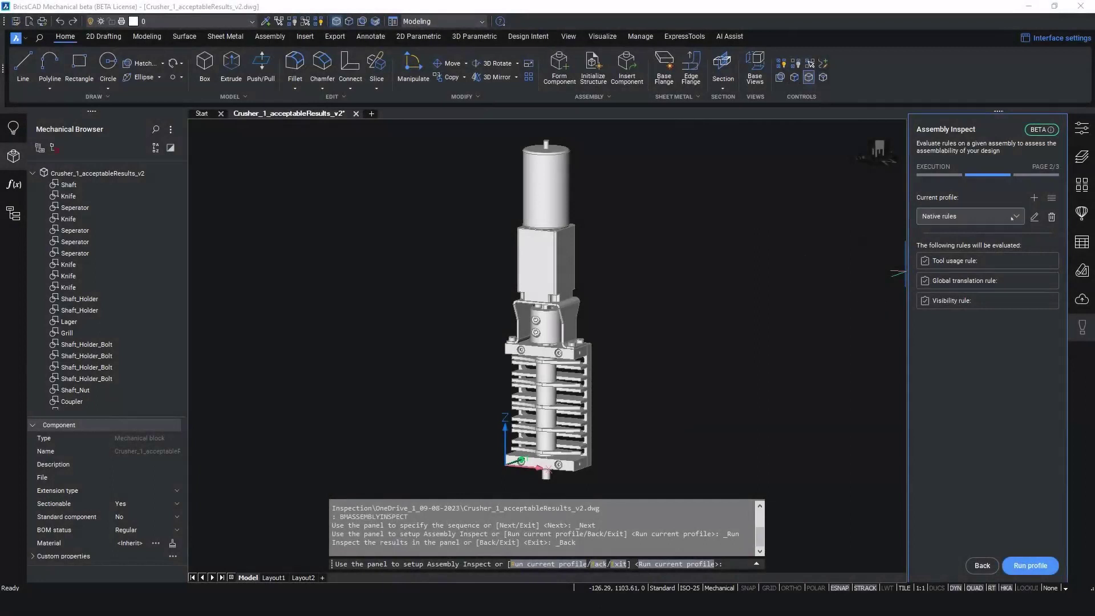
# Edit the Native rules profile and lower the Tool usage rule's lower acceptance limit.
pyautogui.click(1034, 217)
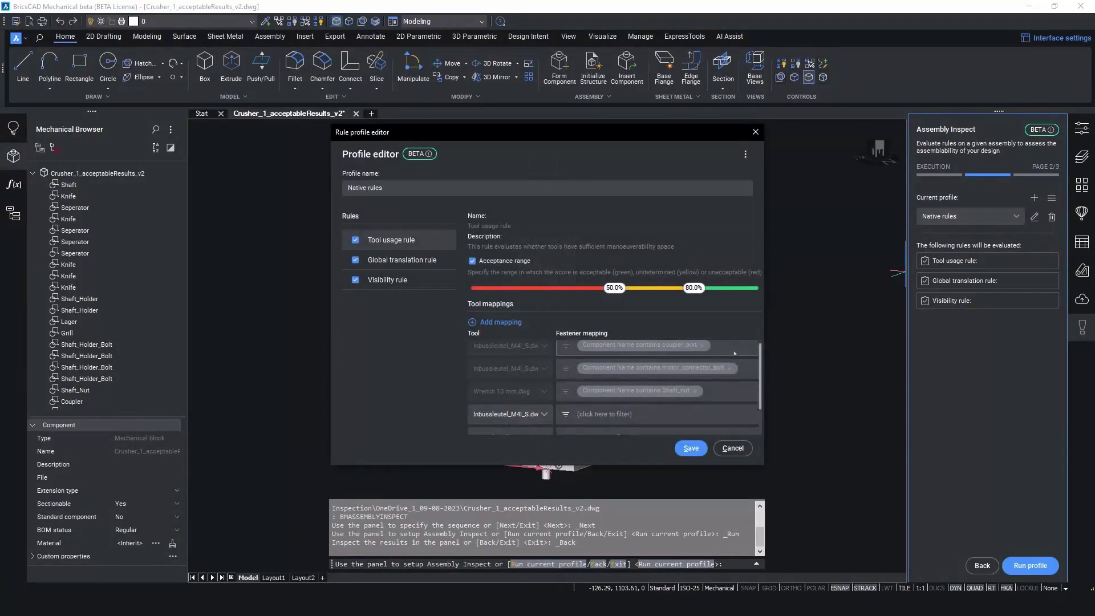
pyautogui.scroll(-1, 733, 349)
pyautogui.scroll(1, 737, 360)
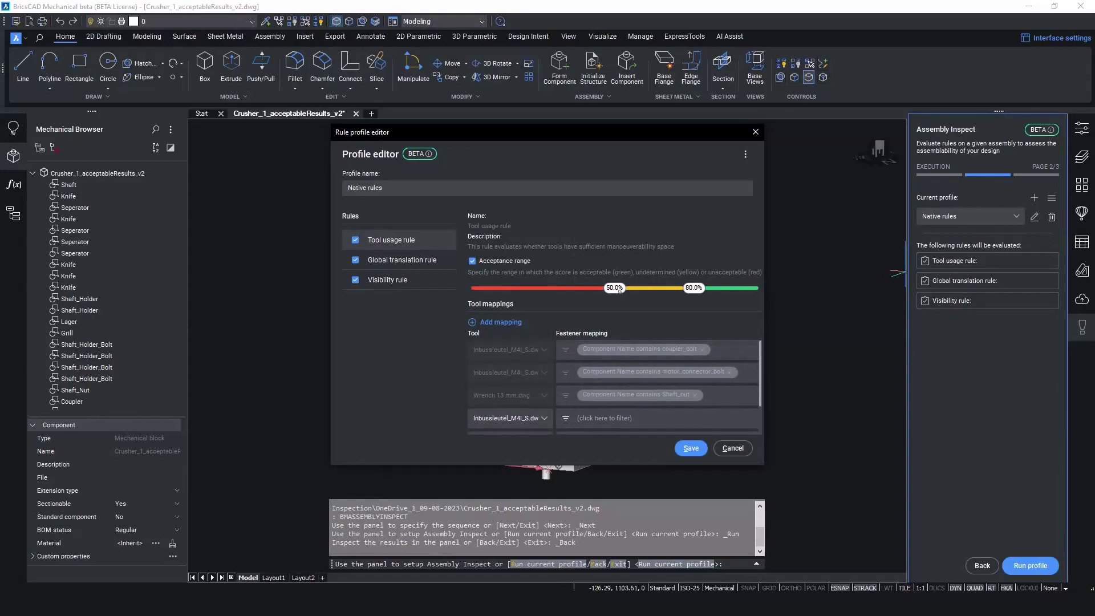
pyautogui.moveTo(620, 289); pyautogui.dragTo(548, 293)
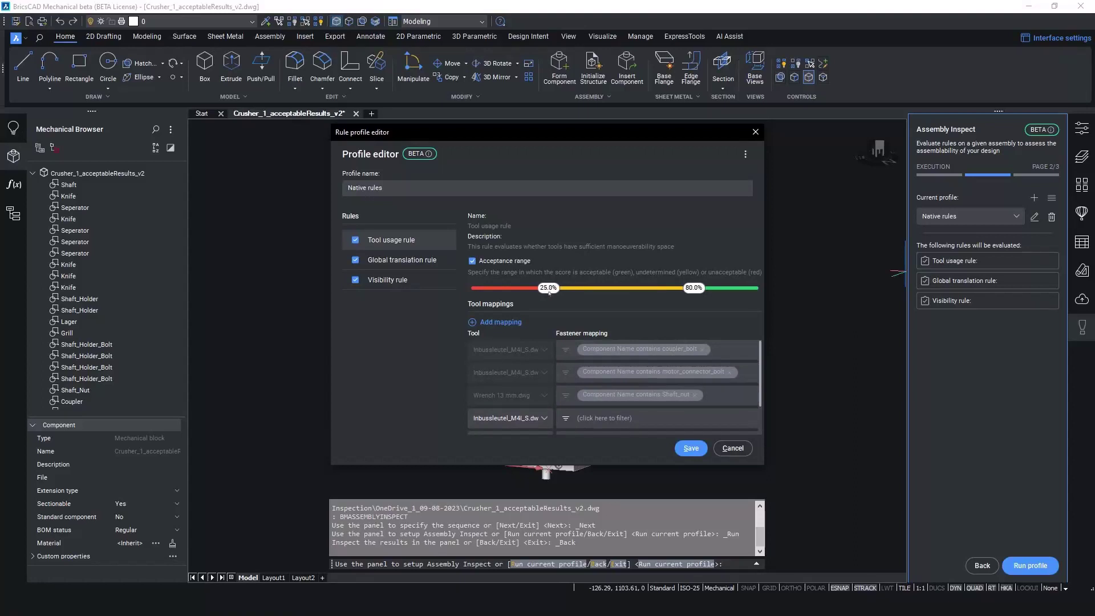
# Enable acceptance ranges for Global translation and Visibility, lowering Visibility's threshold to 17.5%.
pyautogui.click(393, 262)
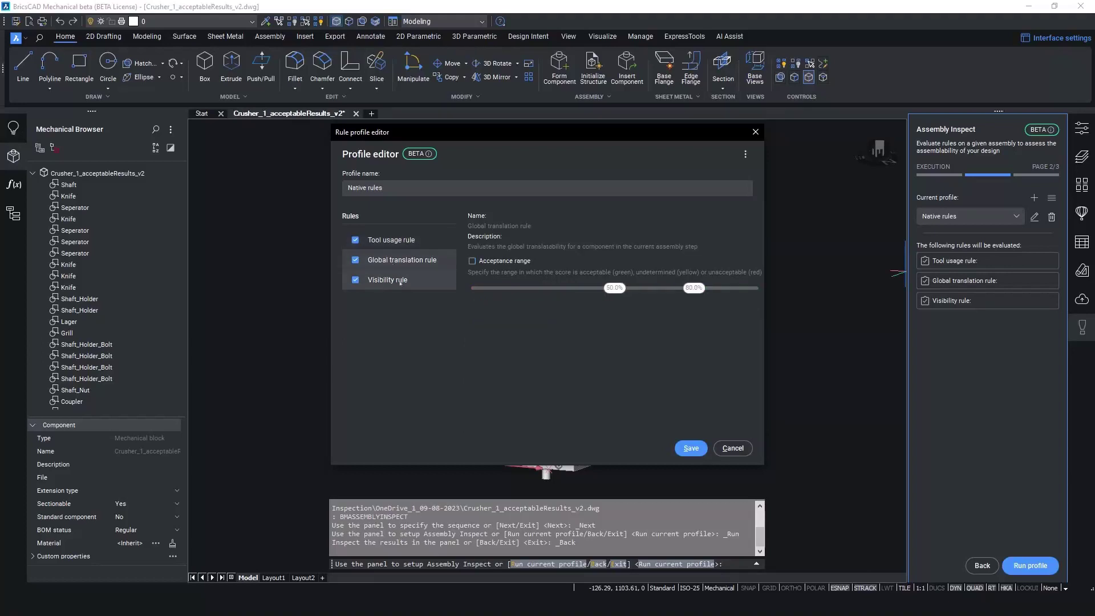
pyautogui.click(472, 261)
pyautogui.click(422, 279)
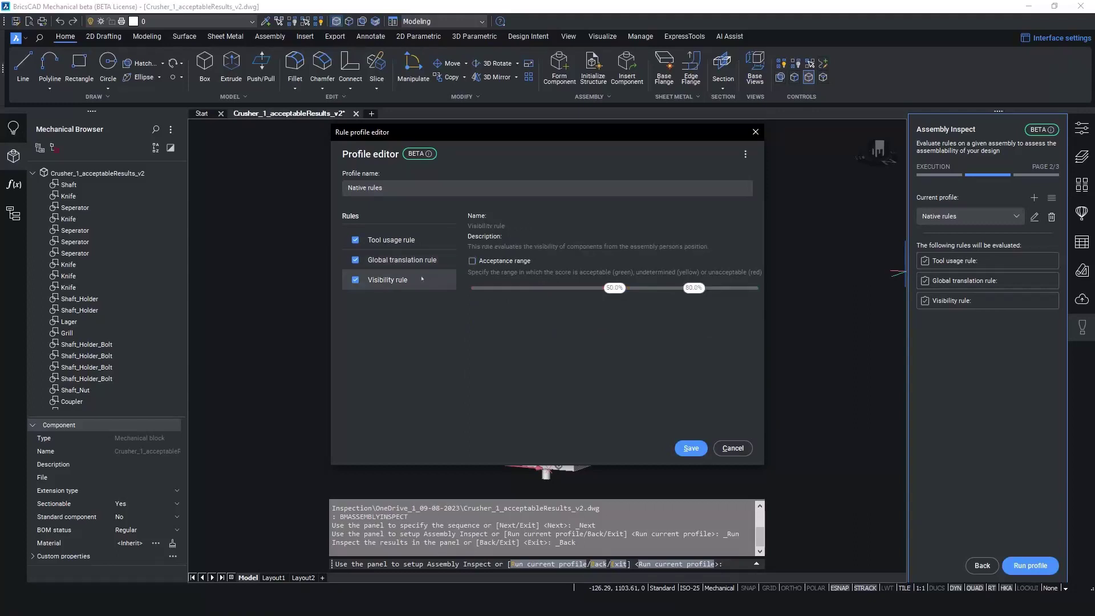
pyautogui.click(472, 261)
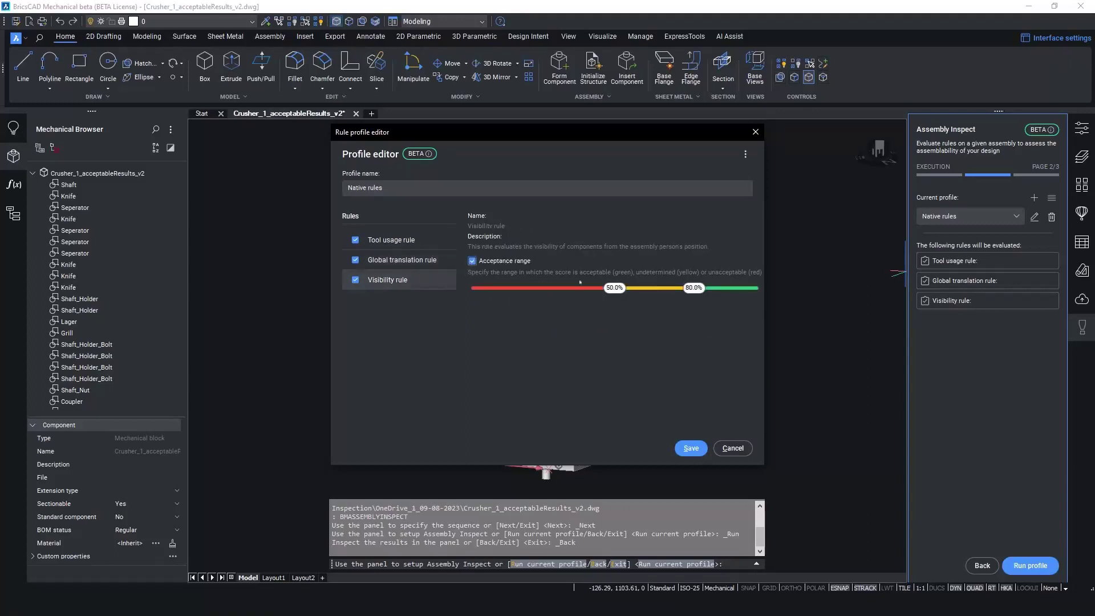
pyautogui.moveTo(608, 289); pyautogui.dragTo(529, 289)
# Lower Global translation's red/yellow threshold to 24.8%, then revisit Tool usage settings.
pyautogui.click(402, 260)
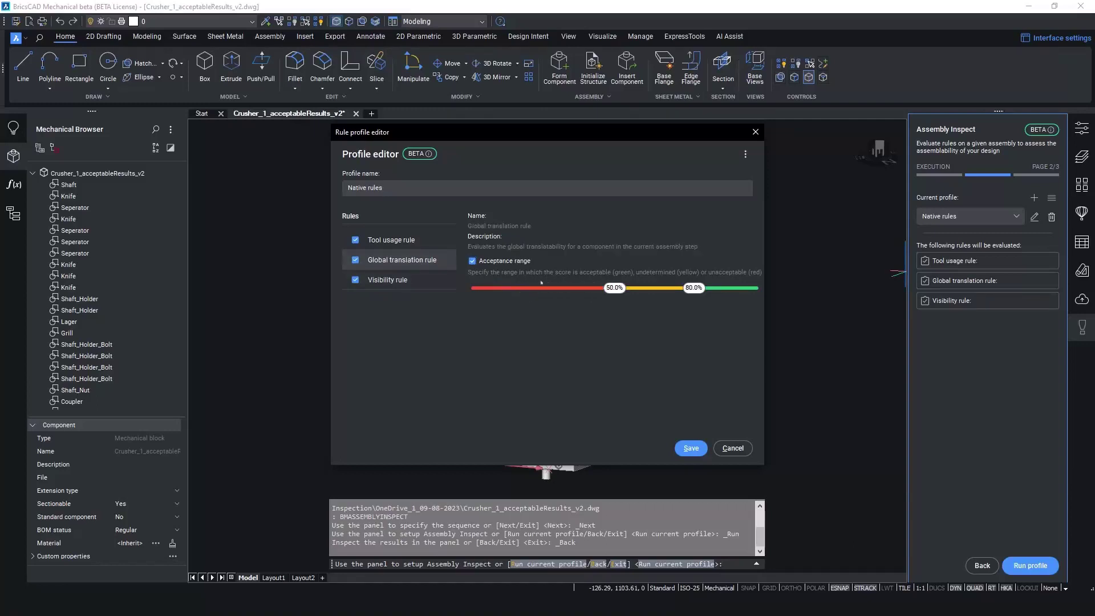
pyautogui.moveTo(606, 288); pyautogui.dragTo(547, 288)
pyautogui.click(422, 241)
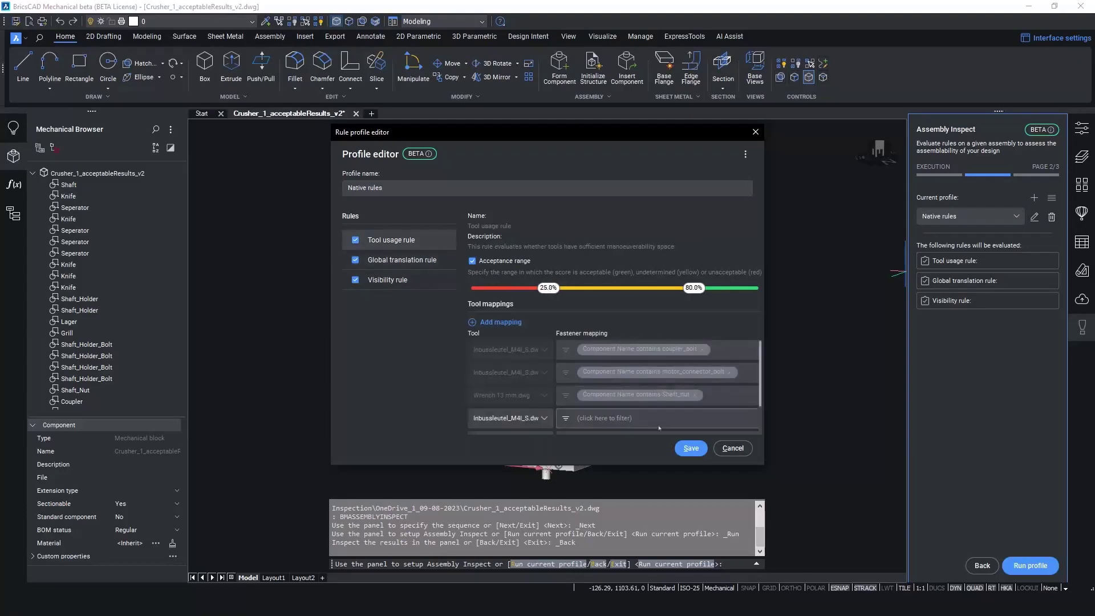
# Save the edited Native rules profile and run it on the assembly.
pyautogui.click(685, 450)
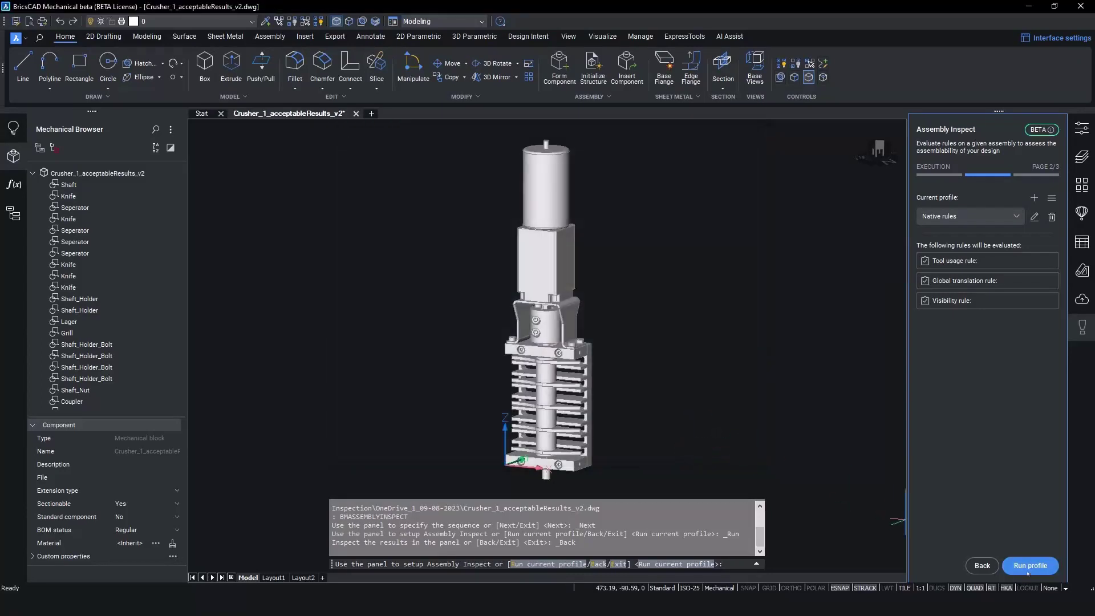
pyautogui.click(1028, 567)
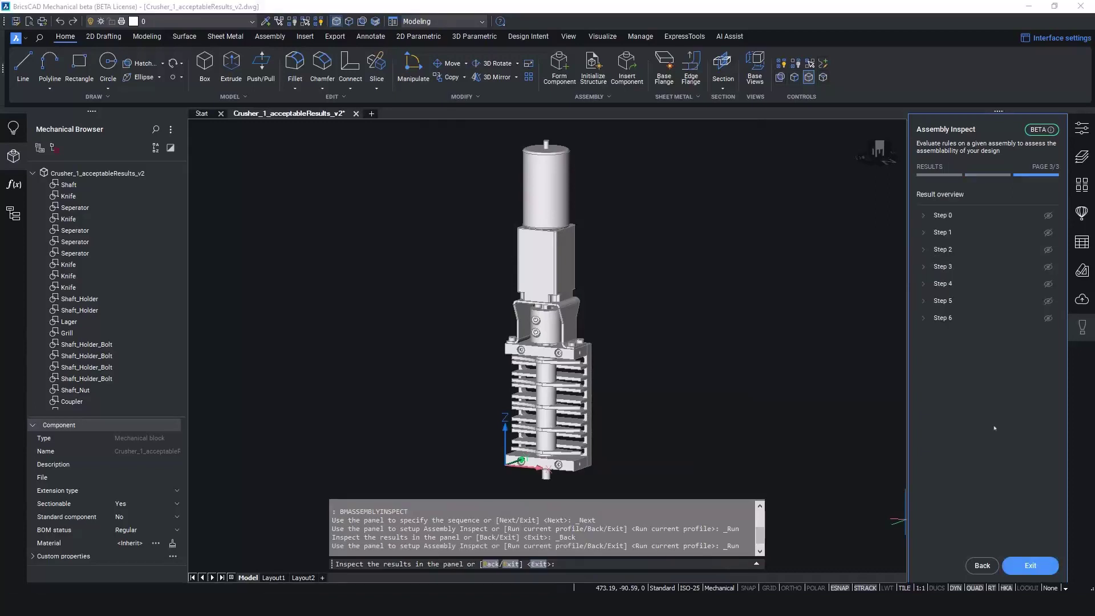
pyautogui.click(1048, 215)
# Expand Steps 0–6, then show Step 1's tool-usage results with Fastener 154's fan.
pyautogui.click(923, 215)
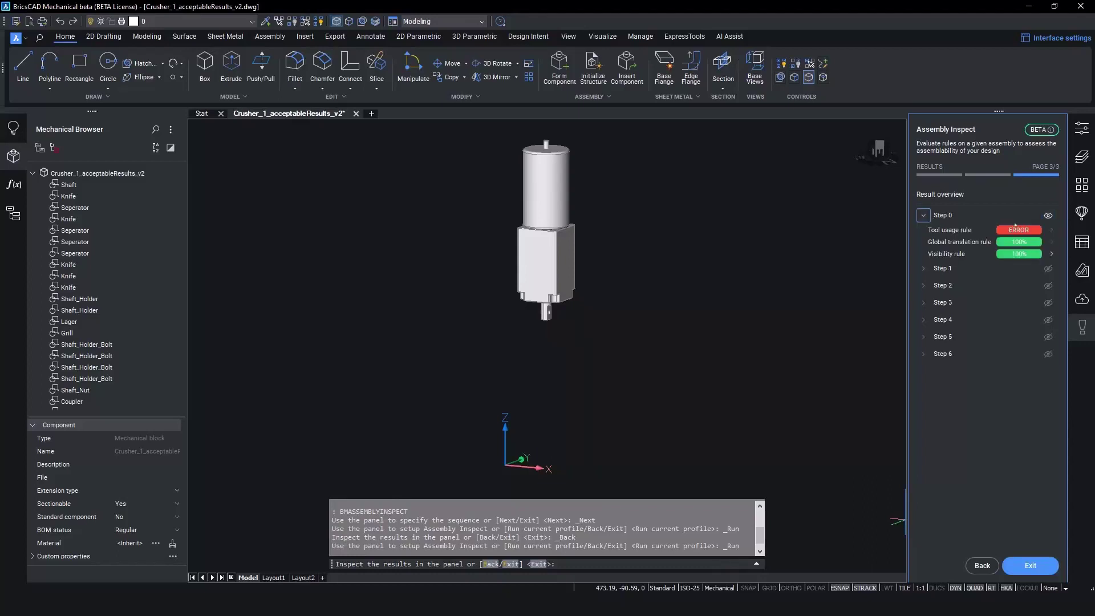
pyautogui.click(924, 268)
pyautogui.click(923, 321)
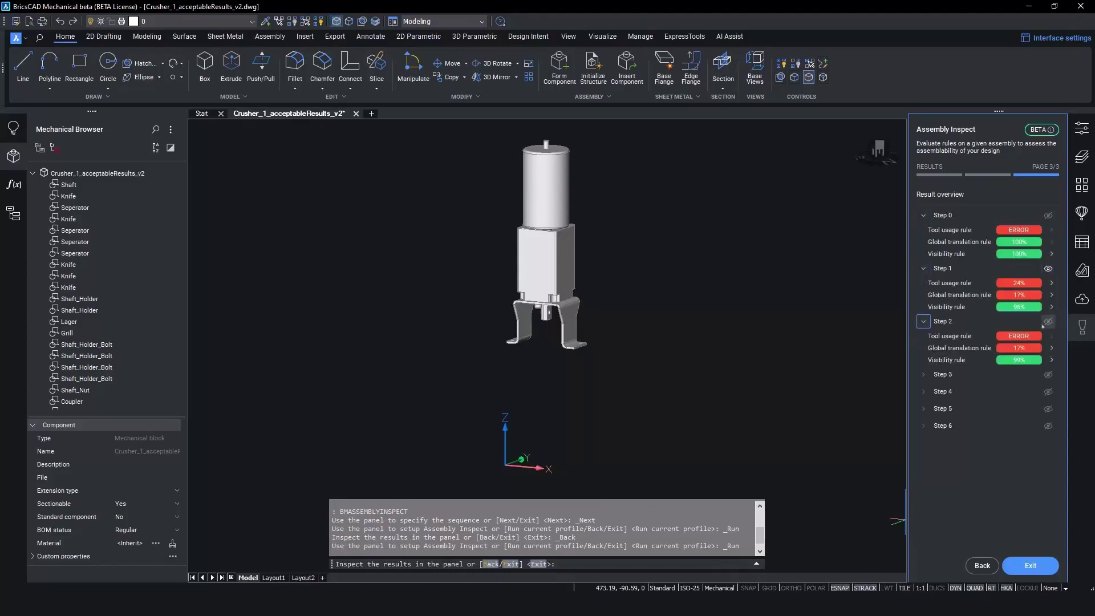
pyautogui.click(924, 374)
pyautogui.click(924, 427)
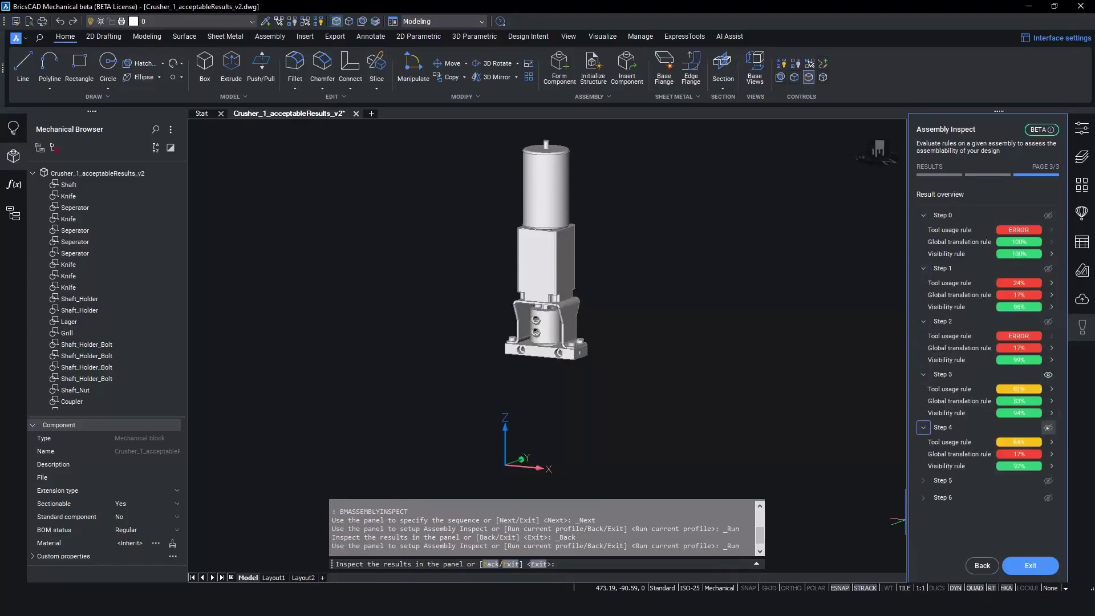
pyautogui.click(924, 480)
pyautogui.click(923, 533)
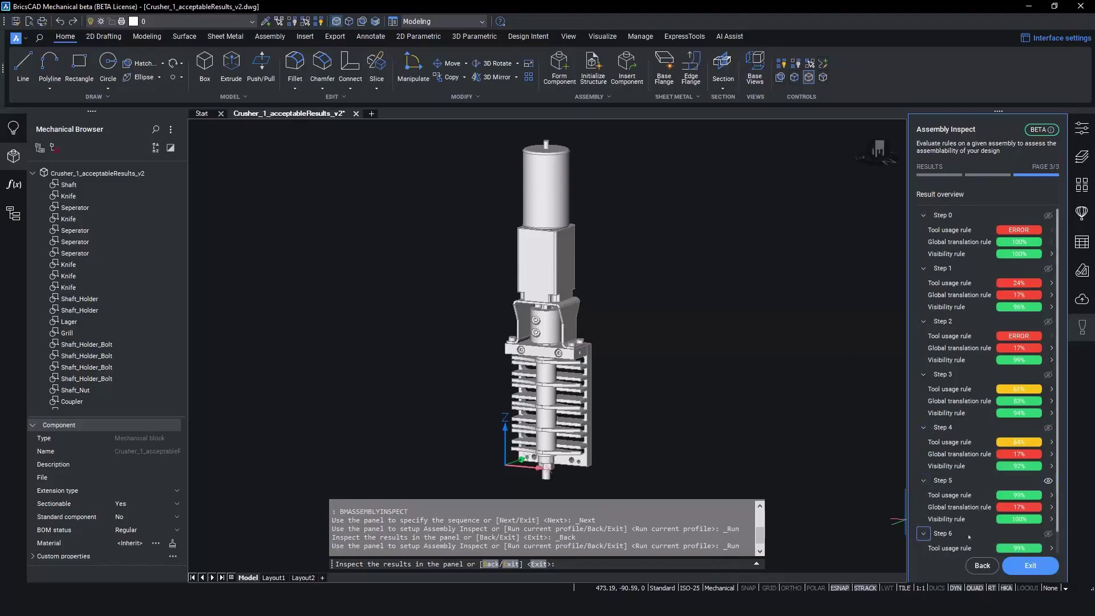
pyautogui.click(1048, 283)
pyautogui.click(987, 228)
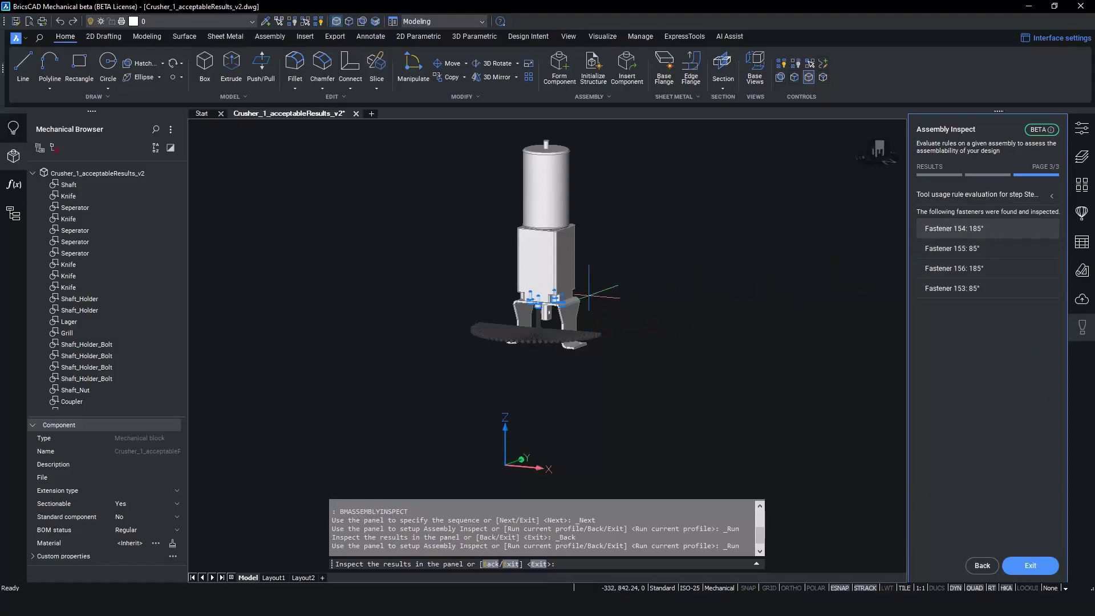
# Display the tool fans for Fasteners 155, 156 and 153.
pyautogui.keyDown('shift'); pyautogui.moveTo(522, 273); pyautogui.dragTo(568, 317, button='middle'); pyautogui.keyUp('shift')
pyautogui.scroll(5, 545, 180)
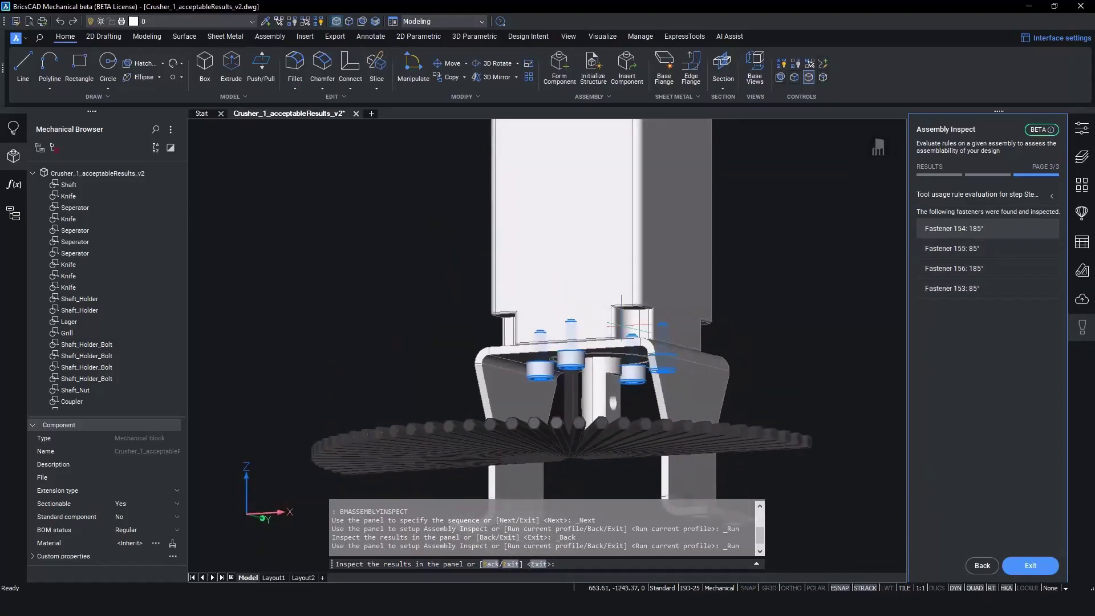
pyautogui.click(986, 249)
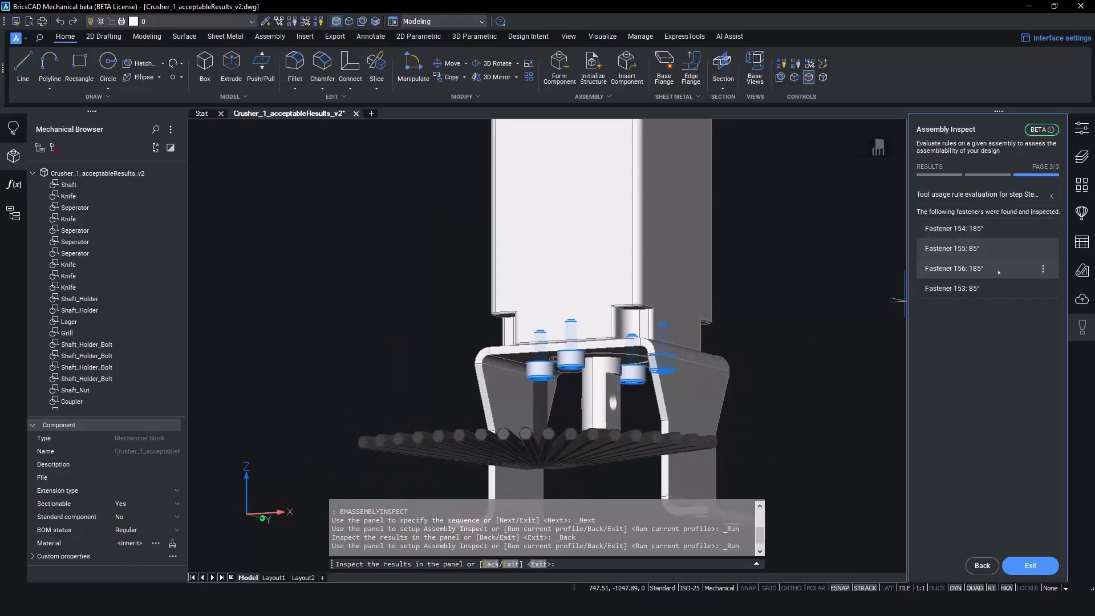
pyautogui.click(996, 268)
pyautogui.click(1000, 290)
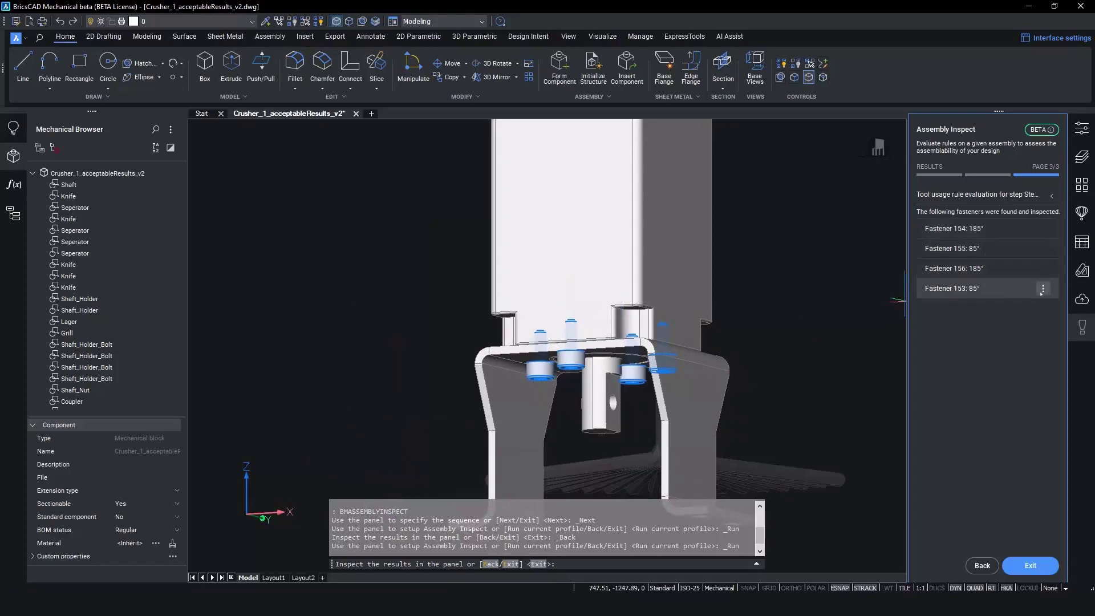
# Zoom in on Fastener 153 and orbit to view the fasteners from another side.
pyautogui.click(1043, 289)
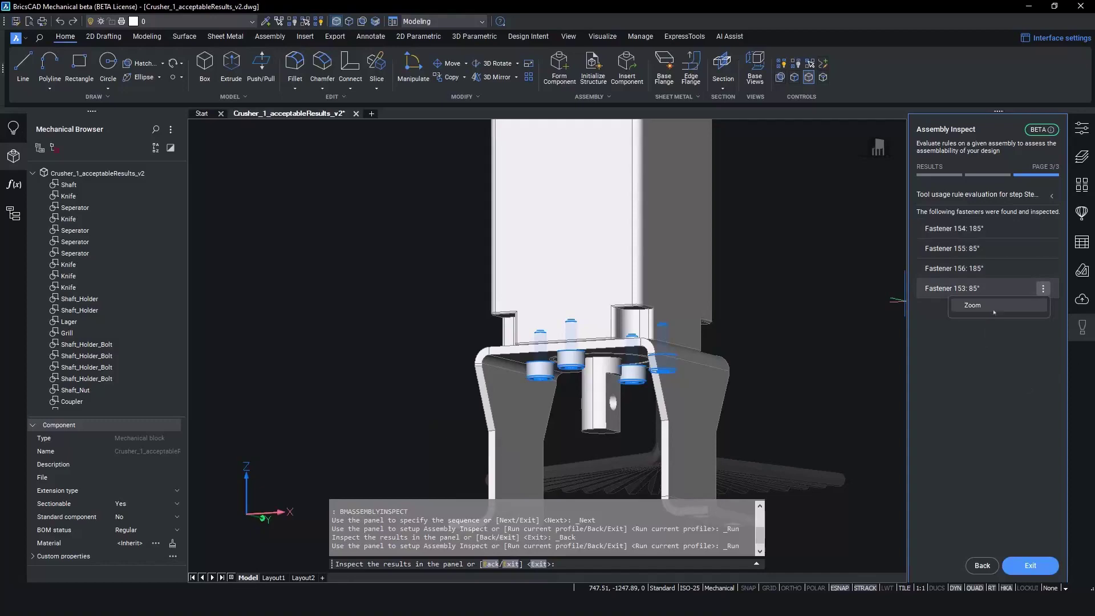
pyautogui.click(973, 306)
pyautogui.keyDown('shift'); pyautogui.moveTo(613, 461); pyautogui.dragTo(489, 379, button='middle'); pyautogui.keyUp('shift')
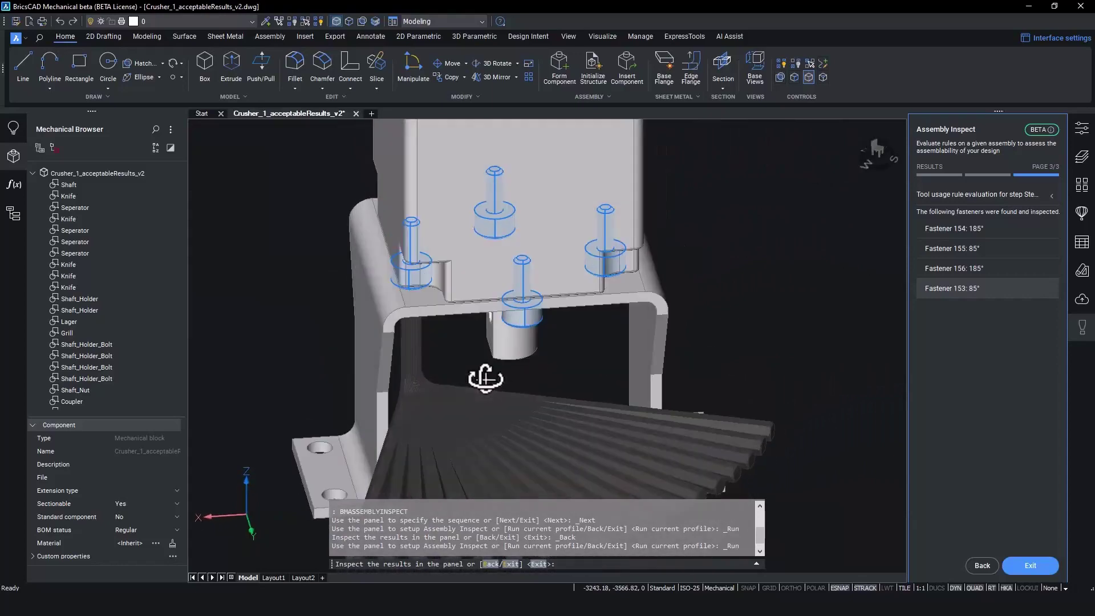
pyautogui.scroll(-3, 489, 379)
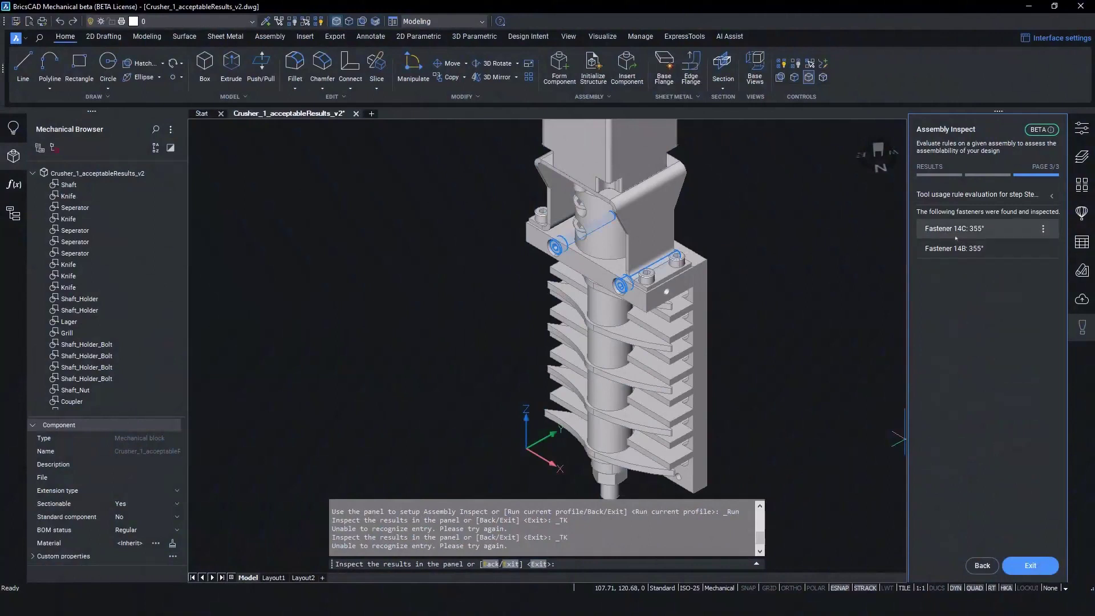
# Show Fastener 14B's fan, then open Step 6's tool-usage results listing Fasteners 150 and 14F.
pyautogui.click(970, 248)
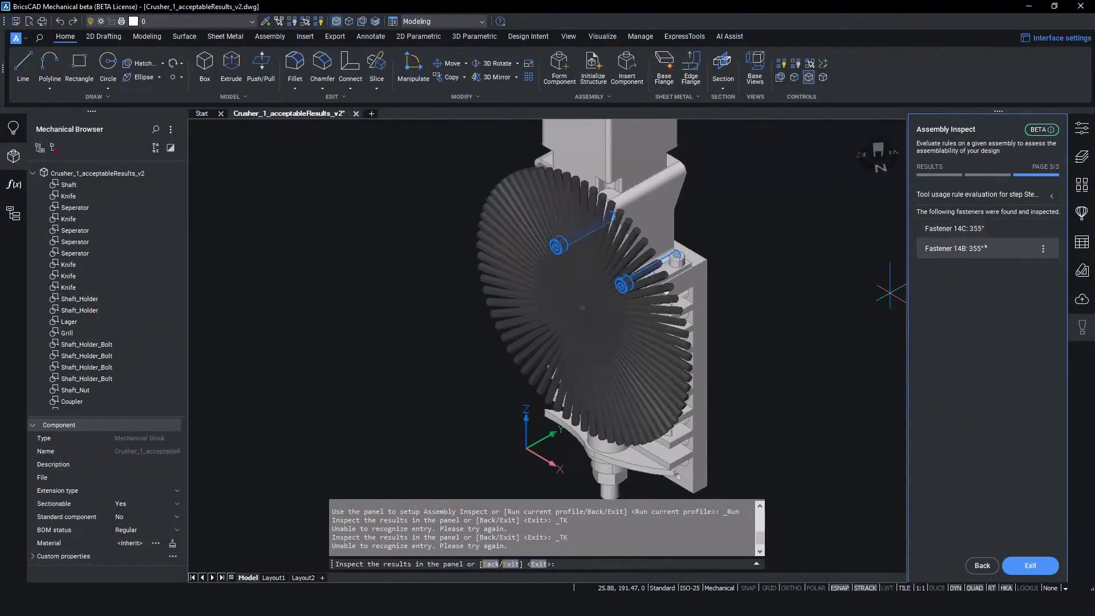
pyautogui.click(1053, 195)
pyautogui.scroll(-1, 1015, 472)
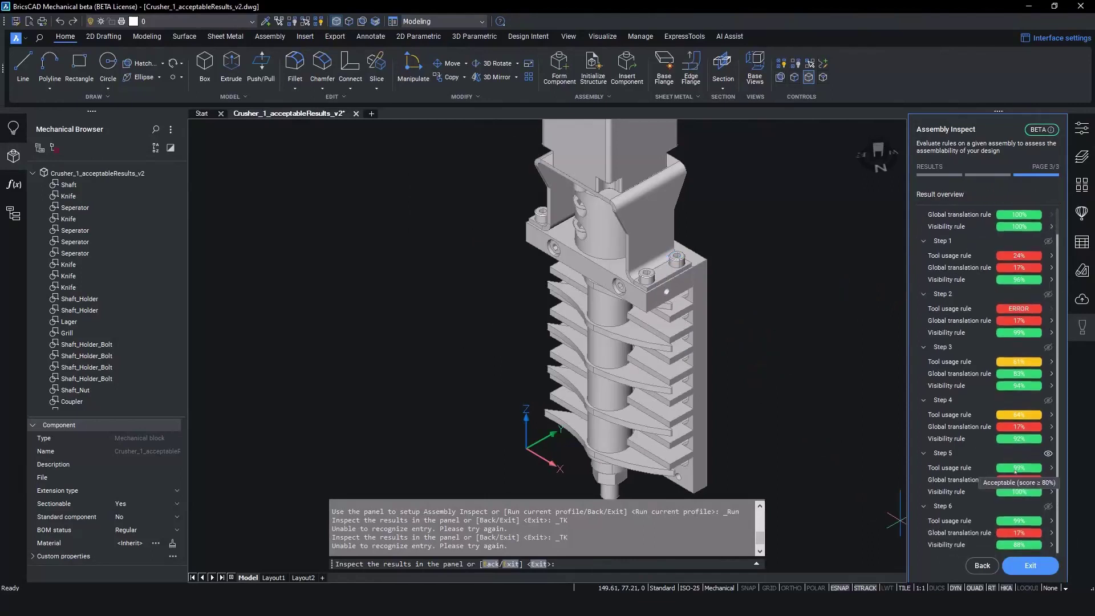
pyautogui.click(1043, 525)
pyautogui.scroll(2, 710, 457)
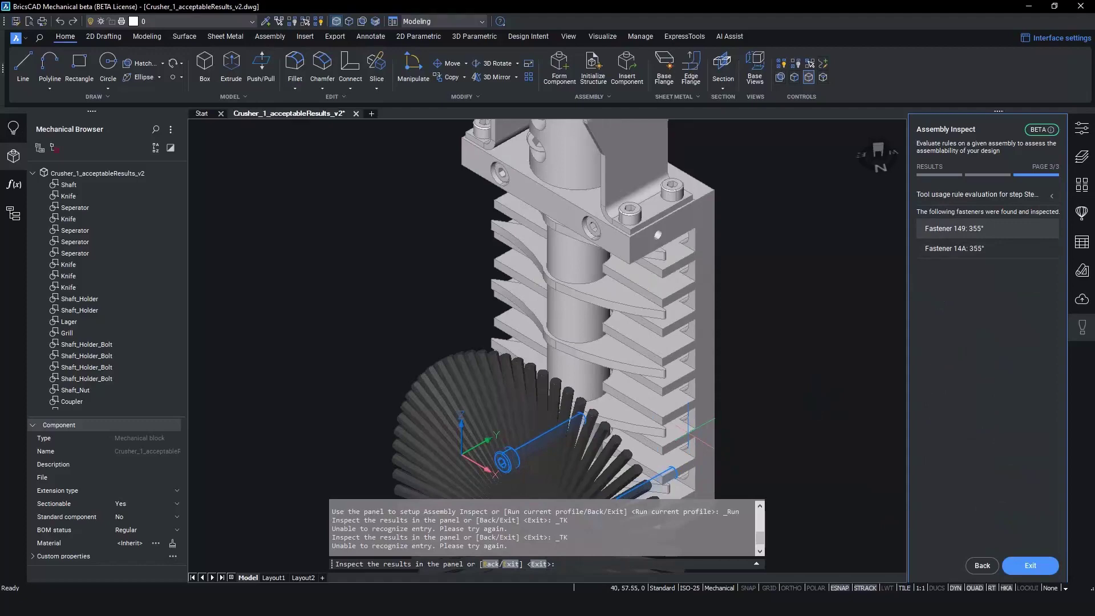
pyautogui.scroll(-4, 697, 366)
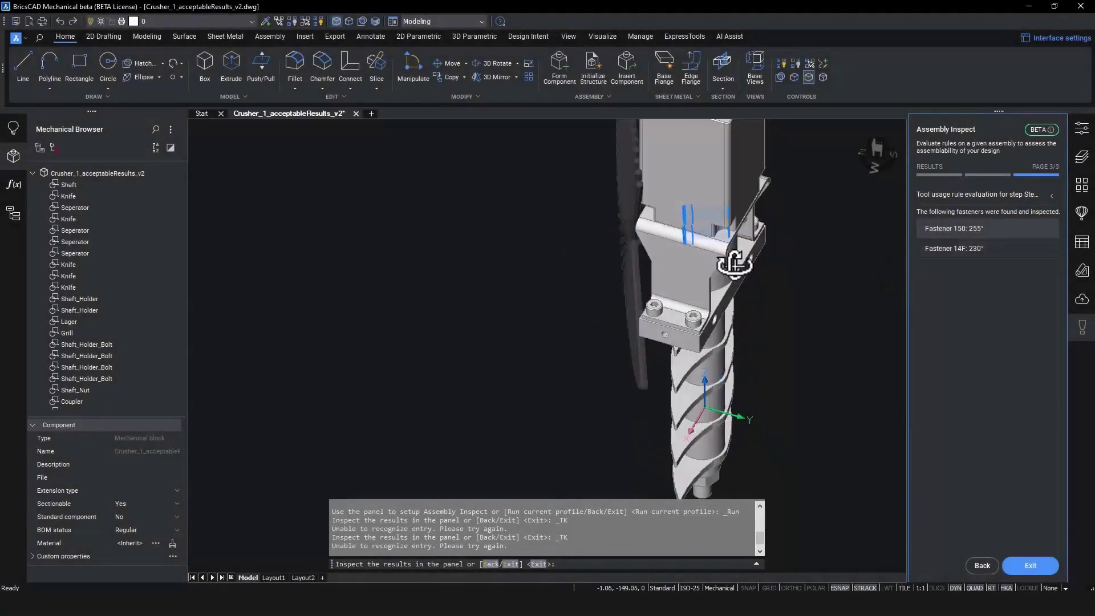
# Turn the grill disc to face forward and display Fastener 14F's tool fan.
pyautogui.keyDown('shift'); pyautogui.moveTo(734, 264); pyautogui.dragTo(906, 252, button='middle'); pyautogui.keyUp('shift')
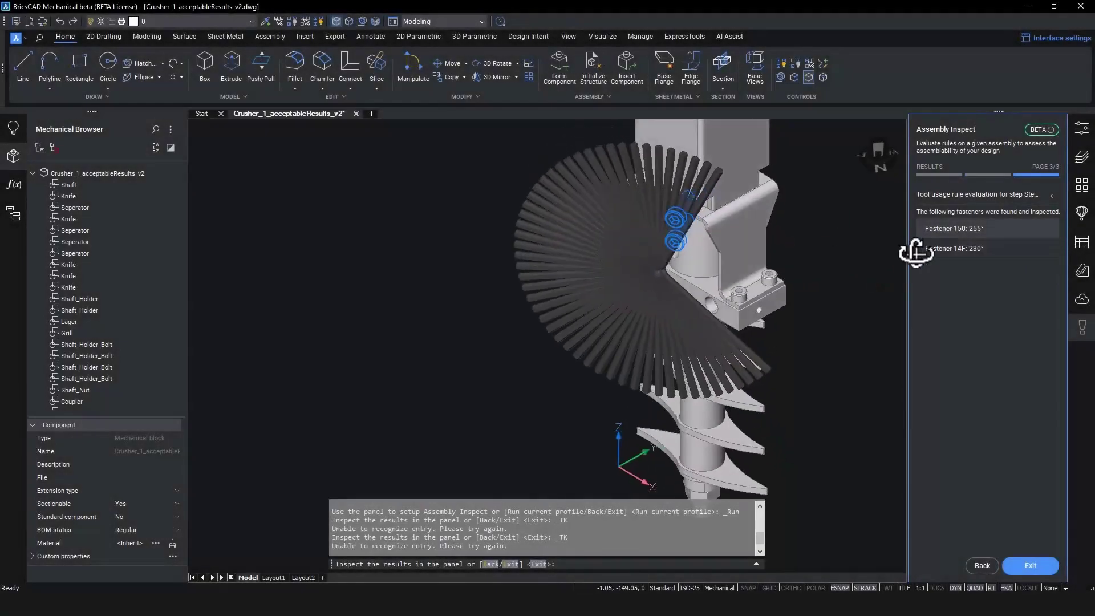
pyautogui.click(987, 251)
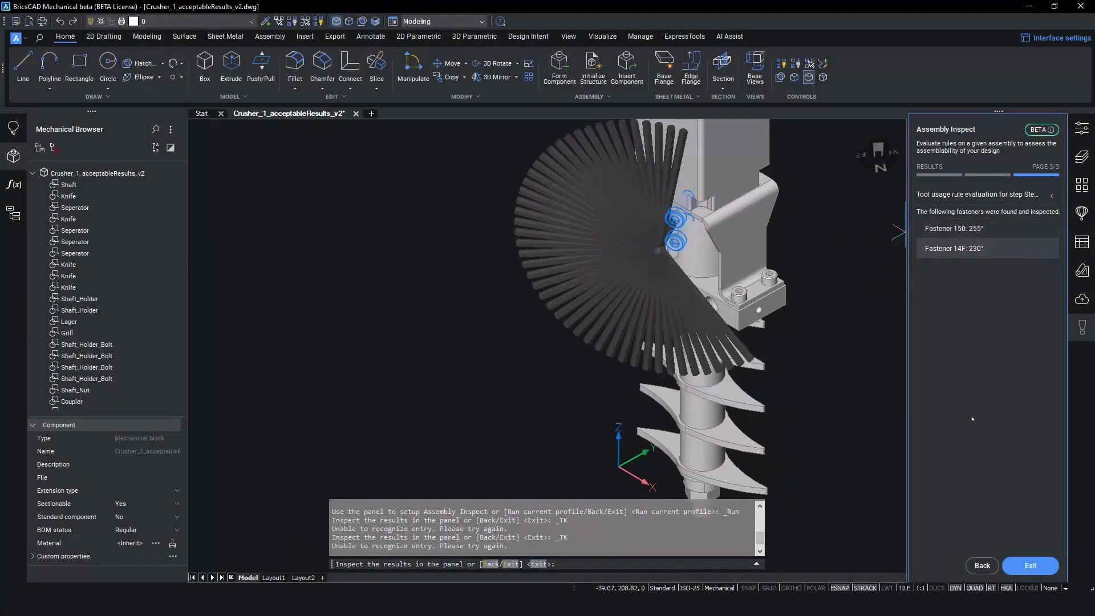